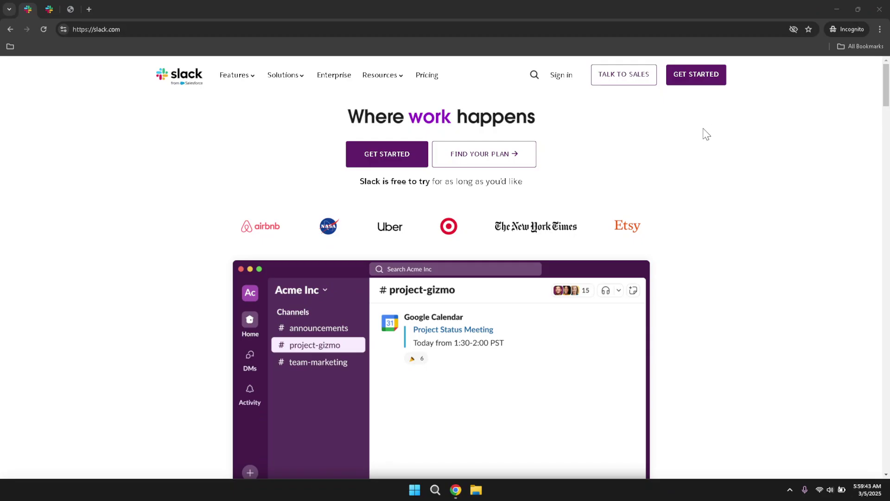
Leave the slack.com address bar and switch to the Slack sign-in tab
click(623, 31)
click(646, 112)
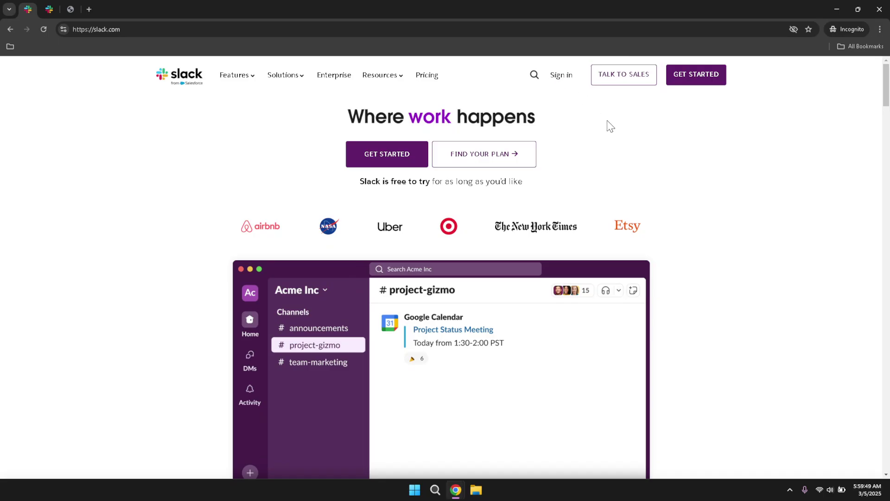
key(ctrl+Tab)
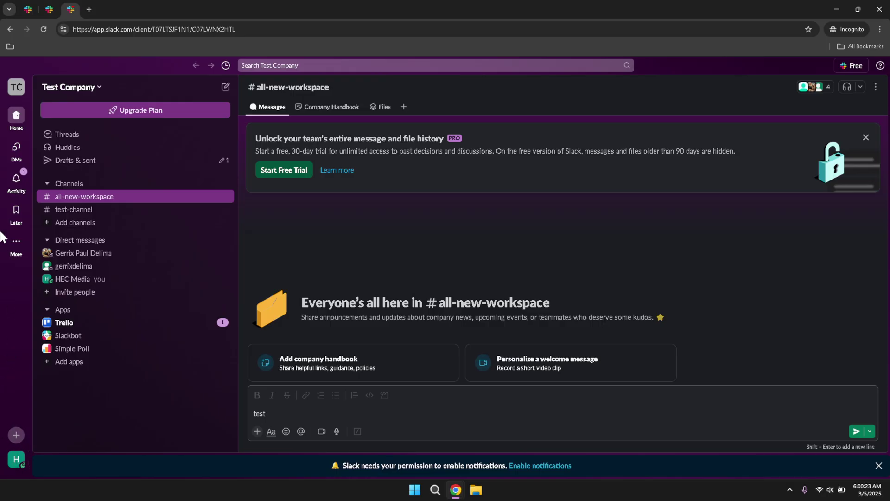
click(15, 92)
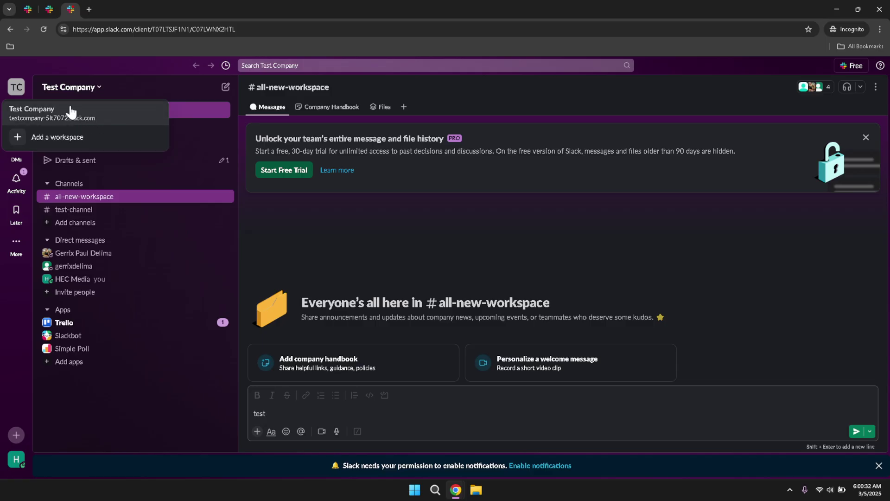
click(53, 59)
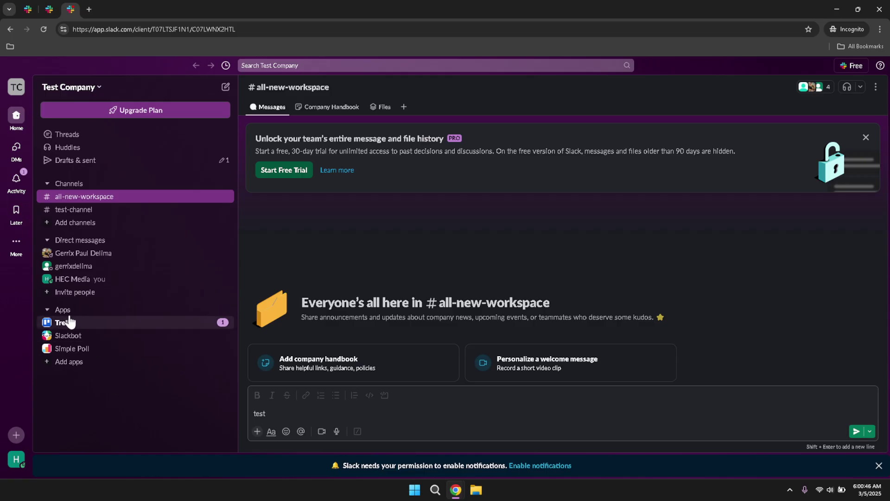
Browse #test-channel, two teammate DMs and the Direct messages options
click(71, 213)
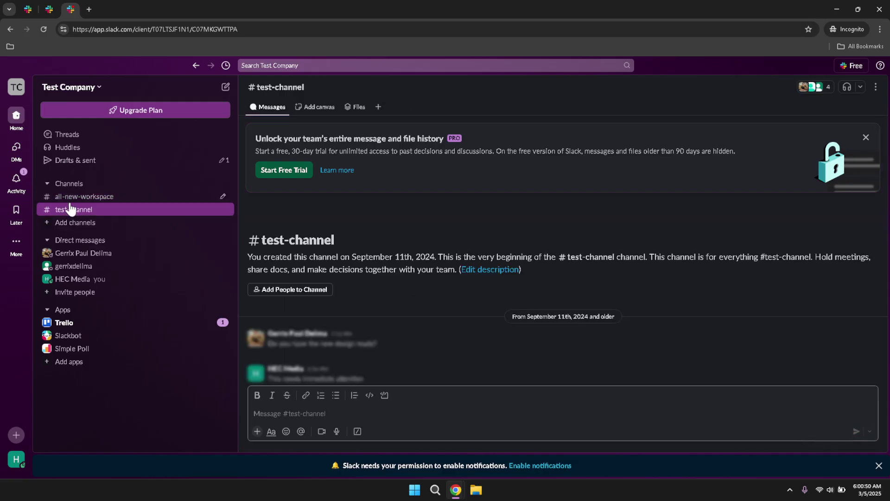
click(71, 198)
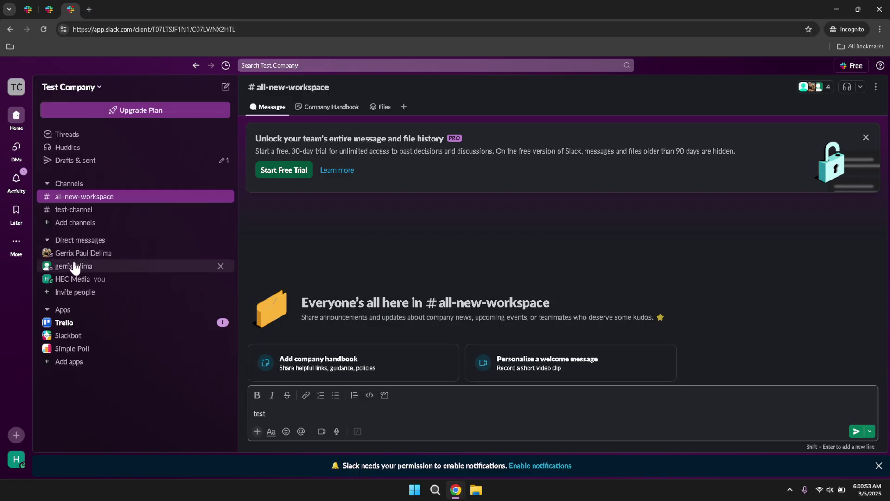
mouse_move(105, 279)
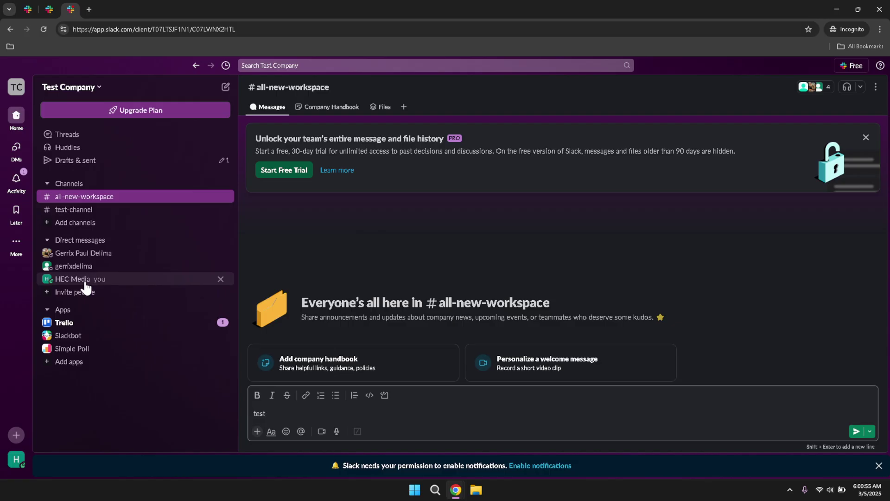
click(96, 259)
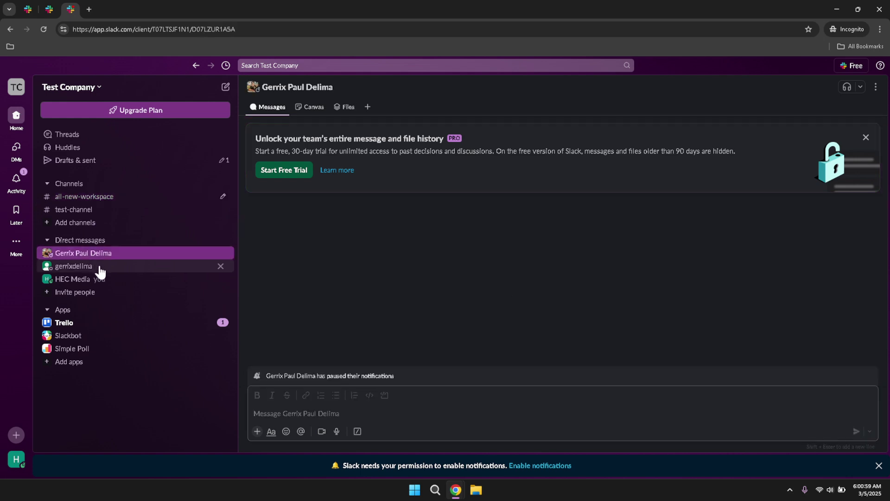
click(98, 269)
click(92, 240)
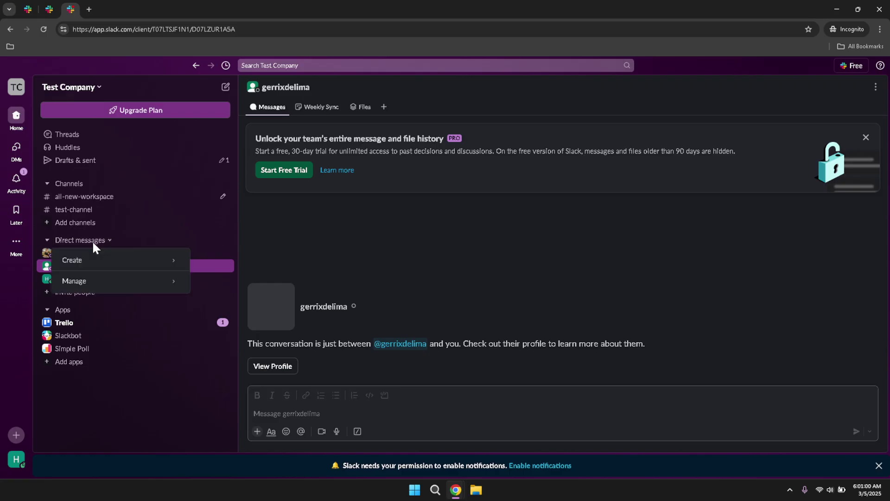
Return to #all-new-workspace and delete the leftover 'test' draft
click(80, 198)
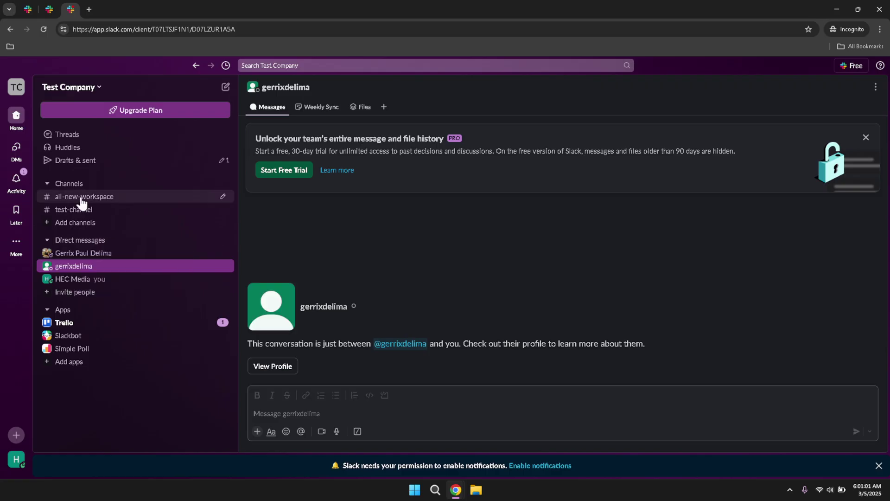
click(81, 199)
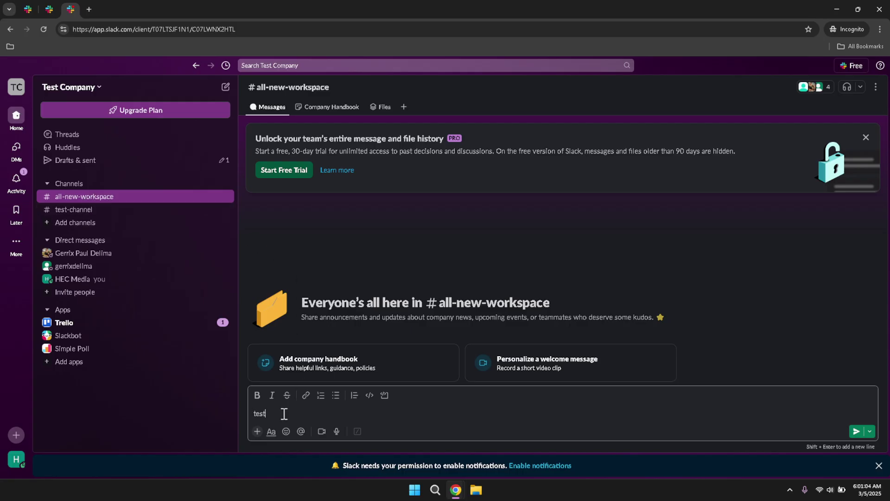
drag(283, 414, 252, 413)
key(BackSpace)
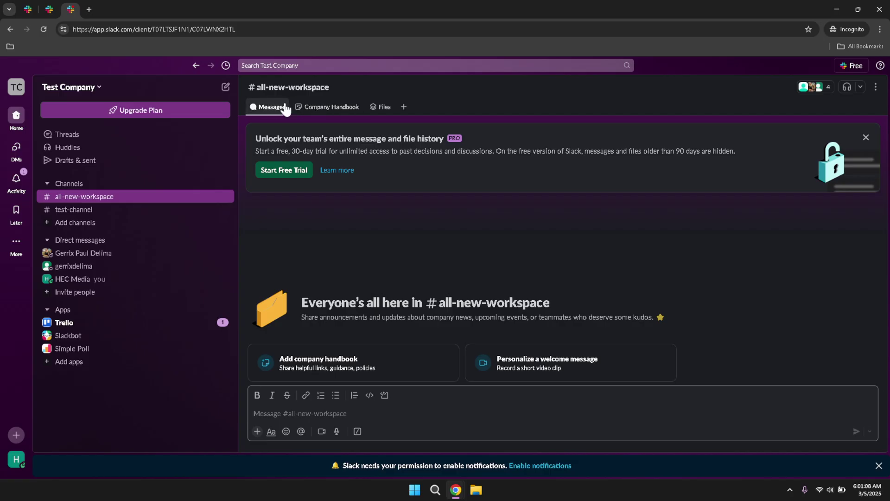
click(403, 106)
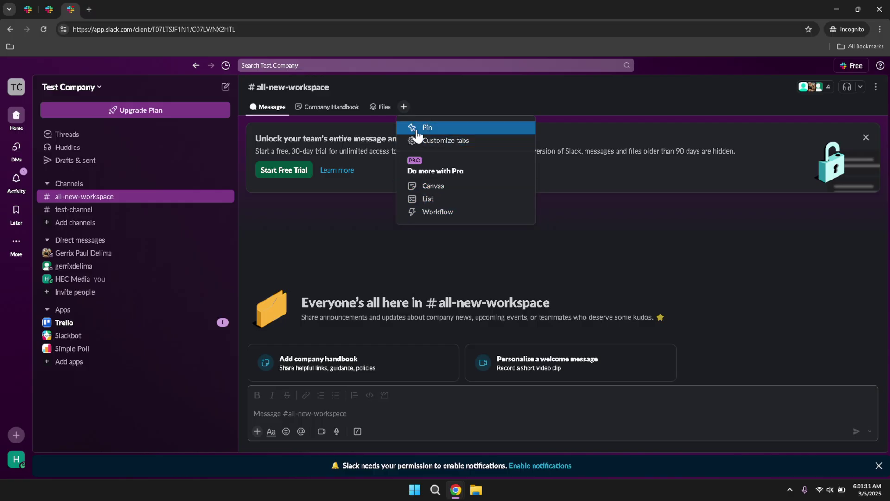
click(350, 230)
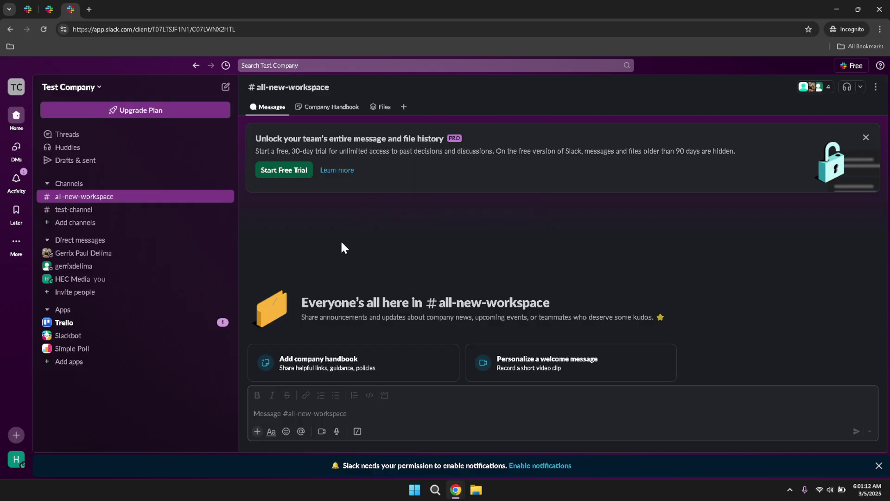
click(286, 414)
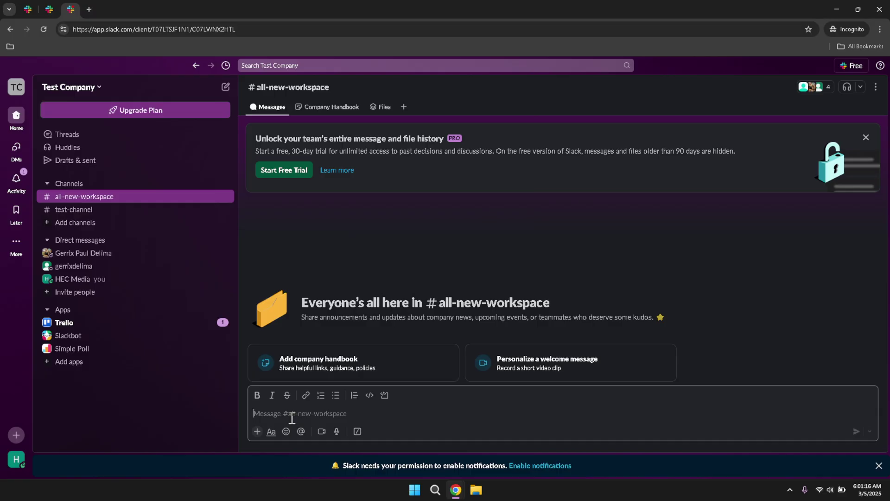
text(This)
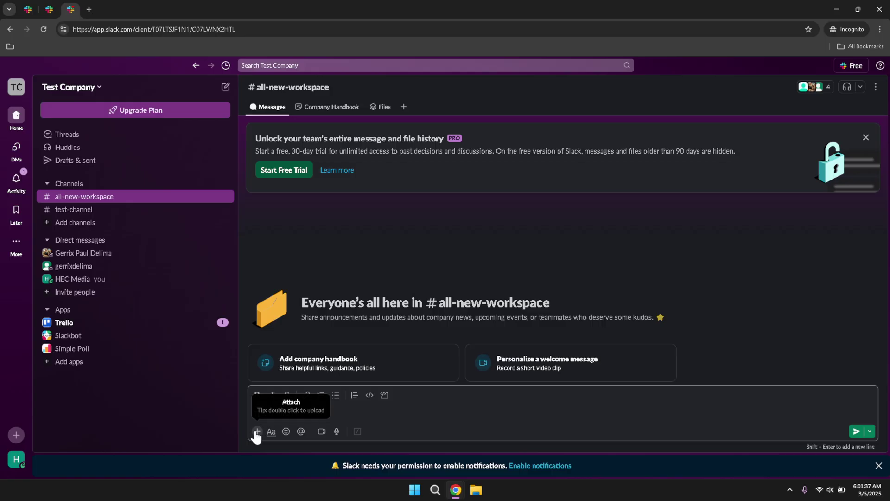
text(This is a test)
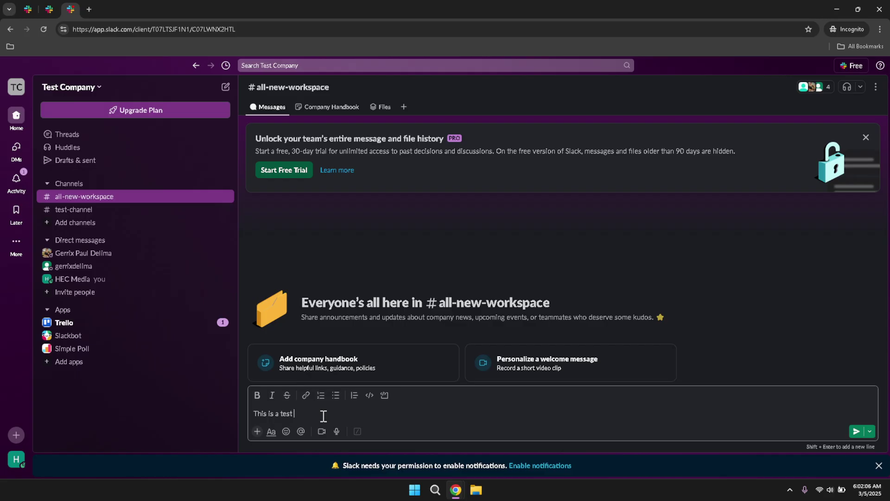
text(#)
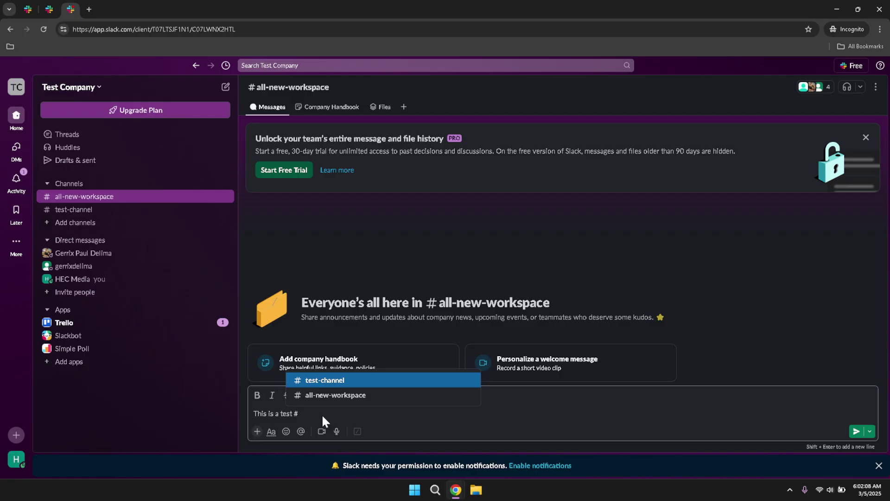
Schedule 'This is a test #test-channel' for 9:00 AM today, then open a teammate's DM
click(330, 387)
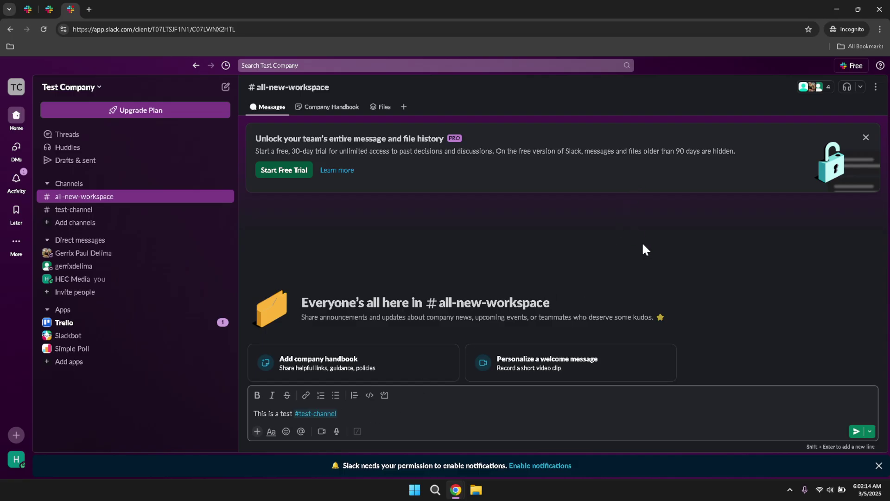
click(871, 431)
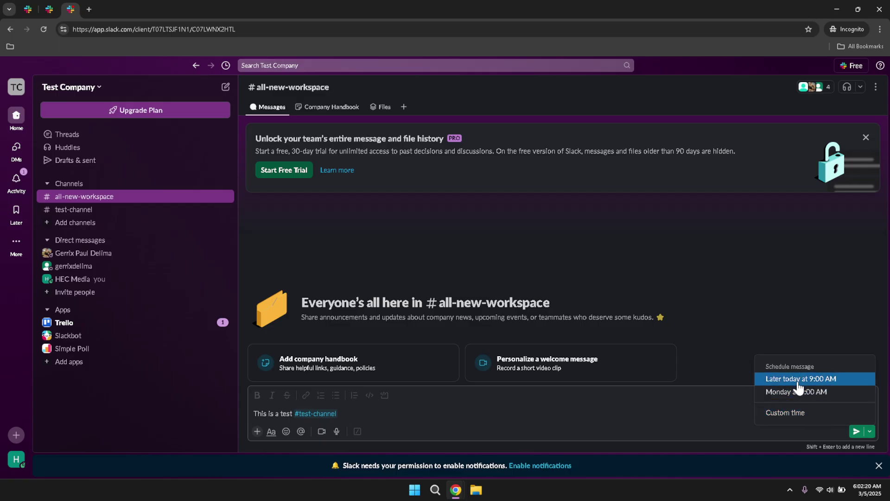
click(798, 379)
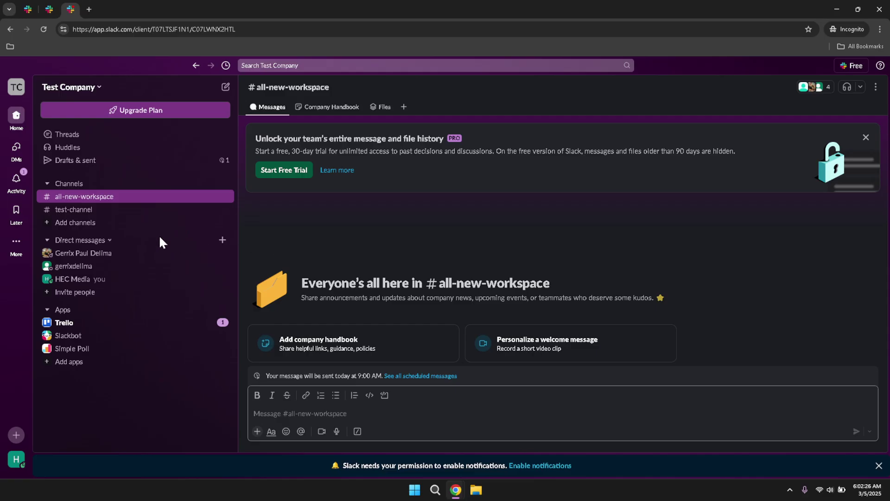
click(69, 261)
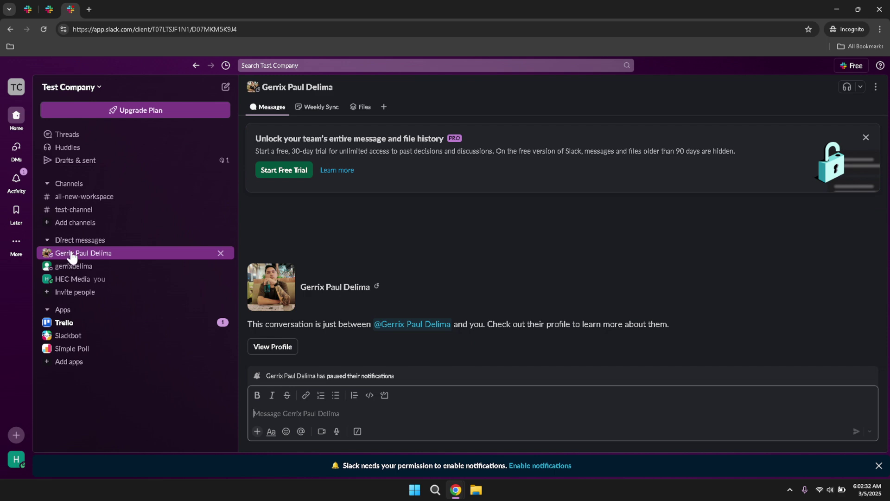
click(15, 158)
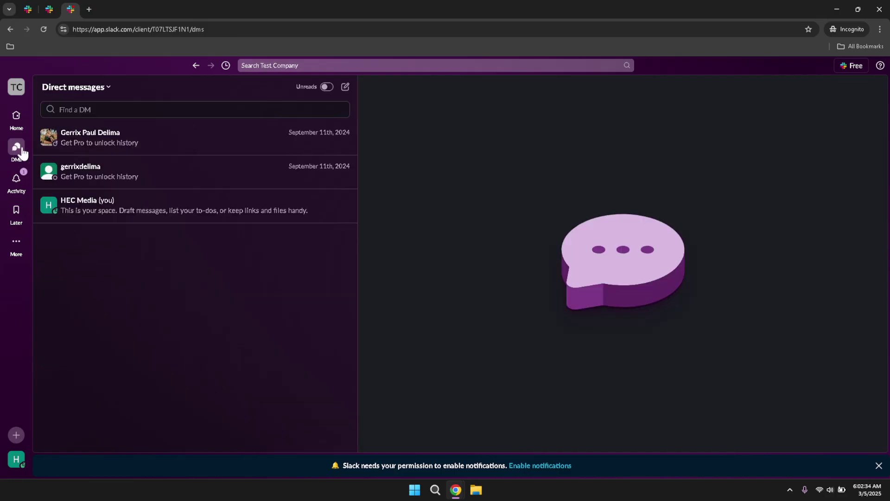
click(82, 110)
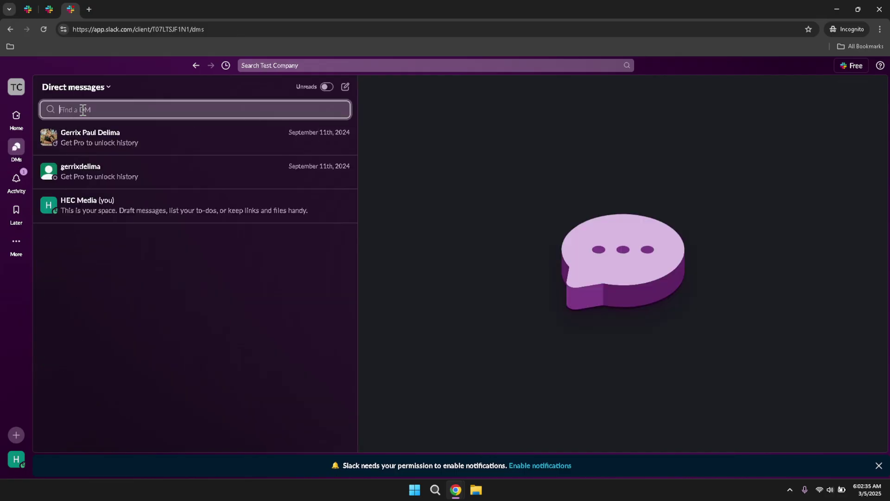
click(107, 145)
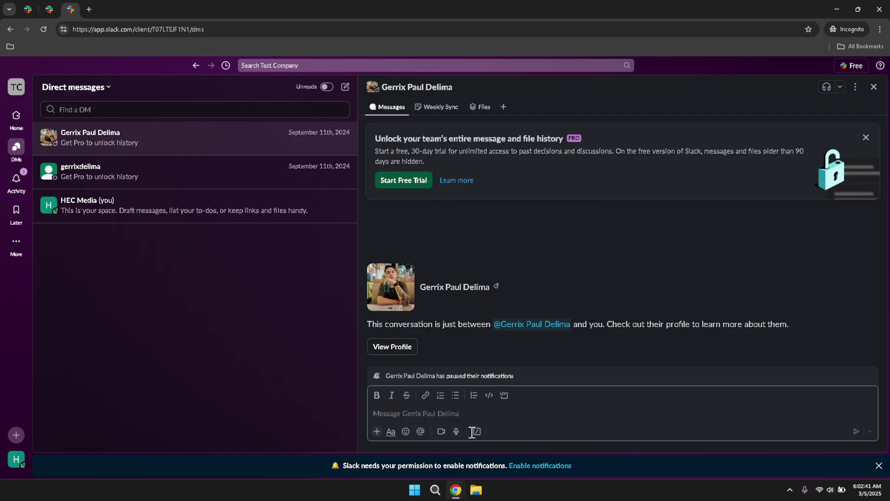
click(527, 411)
text(Hey there)
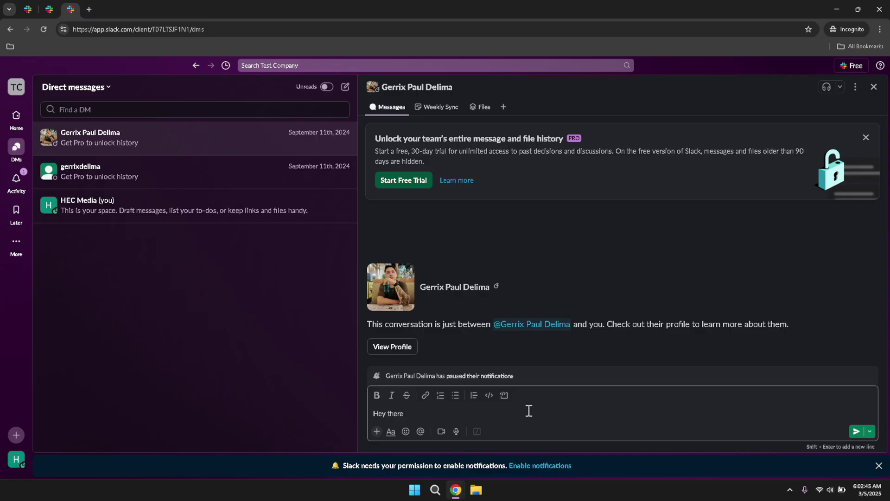
key(Return)
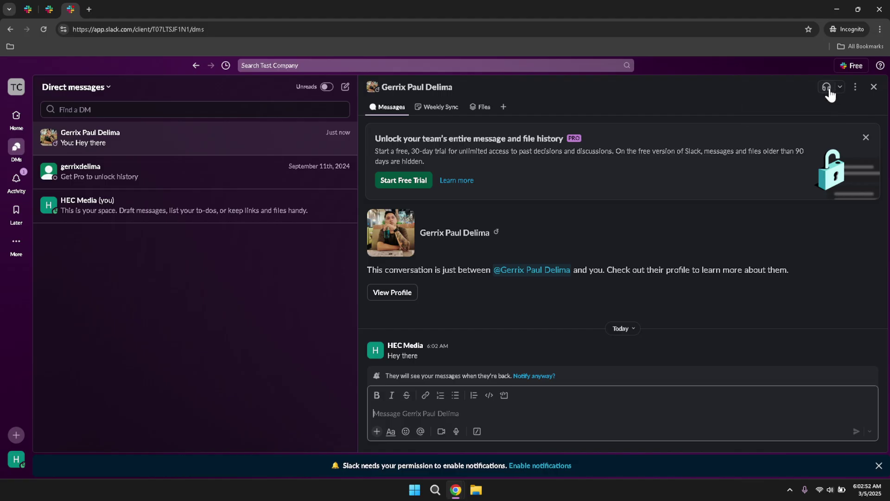
click(838, 87)
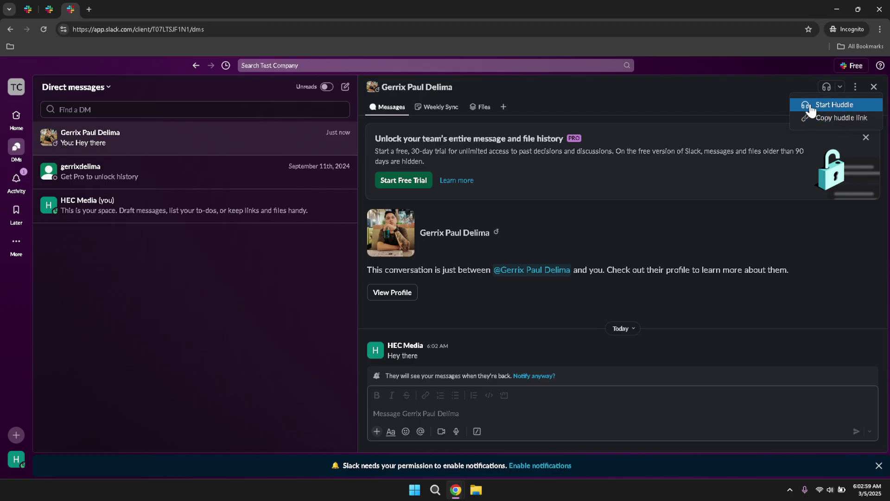
click(840, 85)
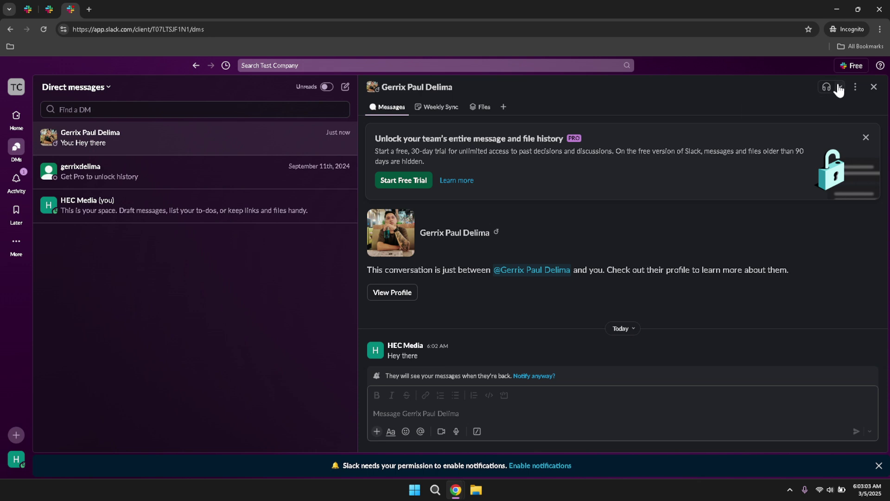
click(855, 87)
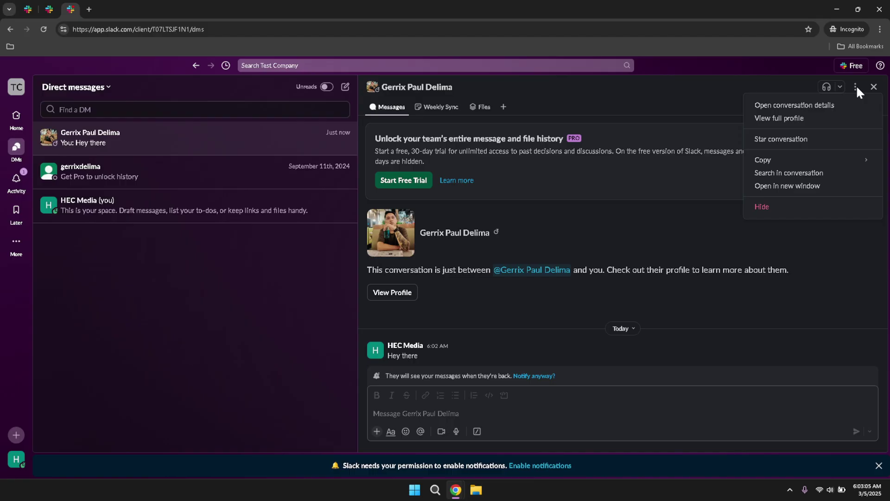
click(856, 85)
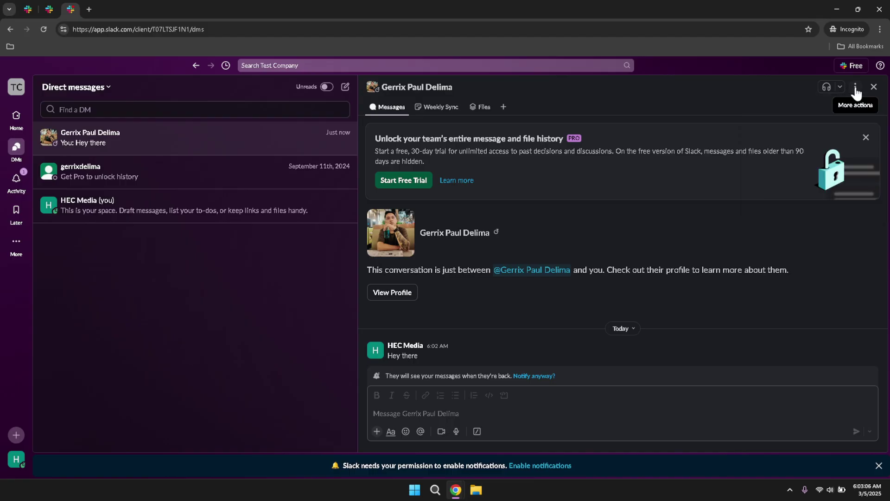
click(855, 86)
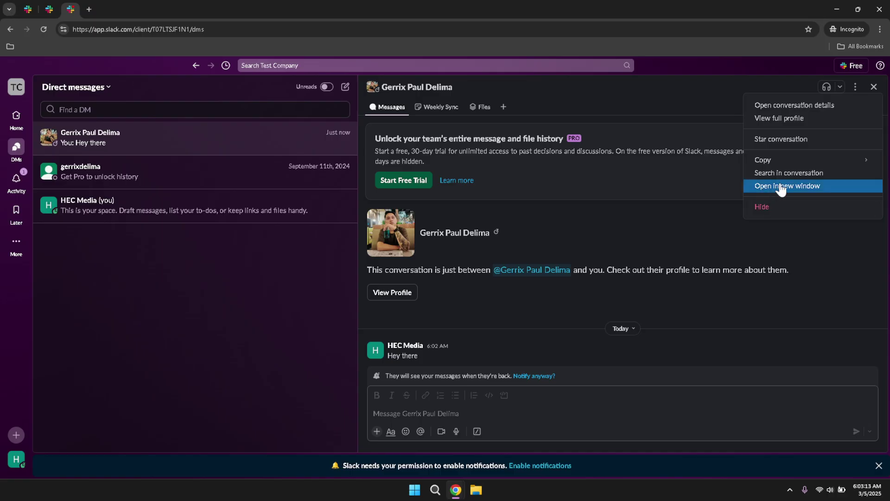
mouse_move(763, 159)
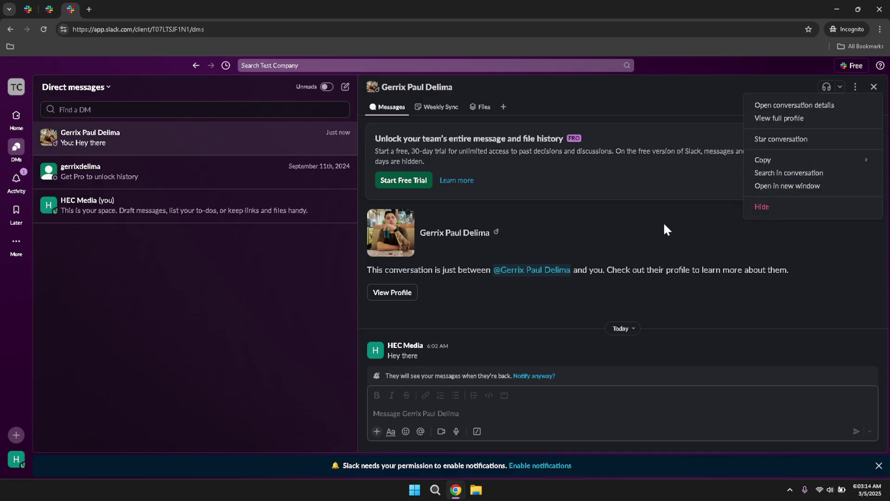
click(661, 219)
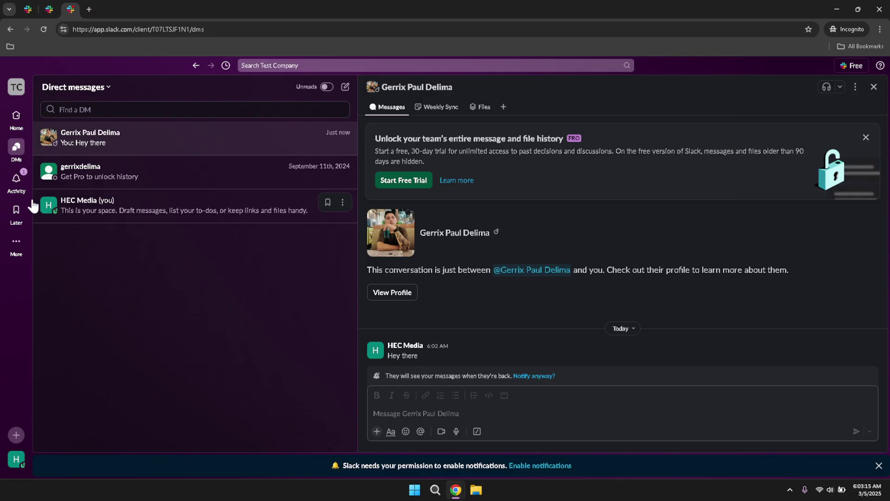
Open Activity and read the Trello app's welcome message
click(15, 187)
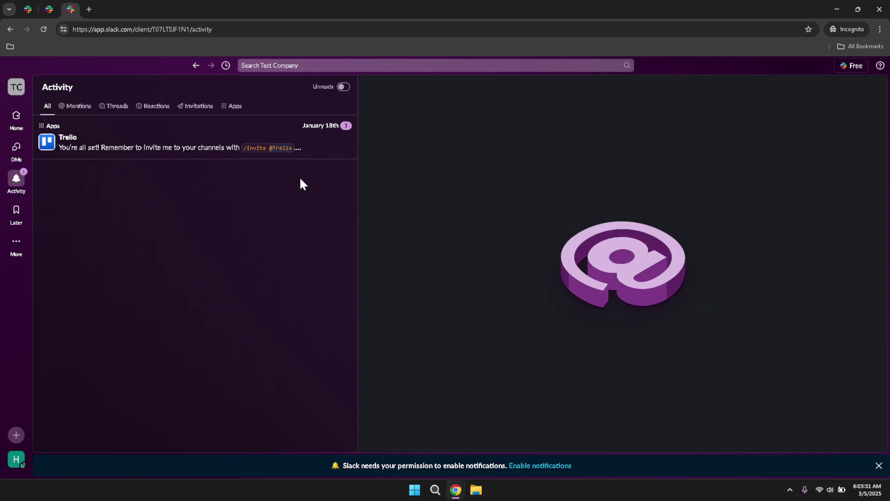
click(224, 144)
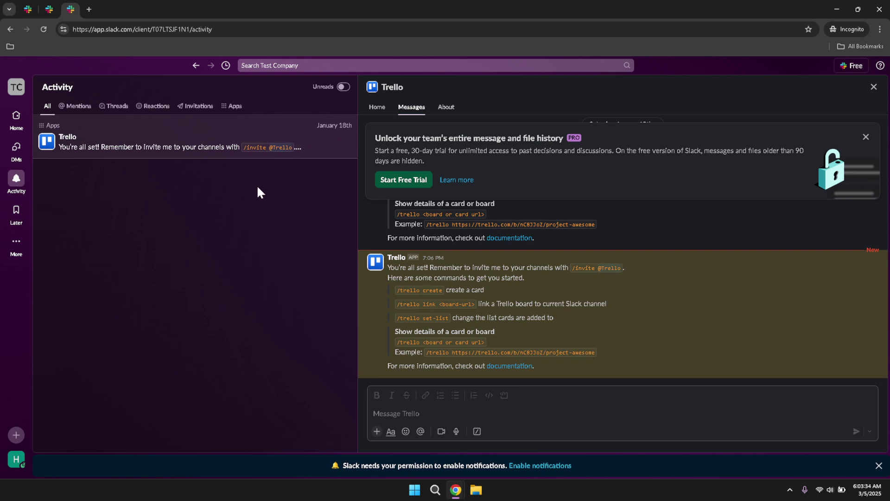
View the Later page's Archived and Completed lists, then open the More menu
click(16, 210)
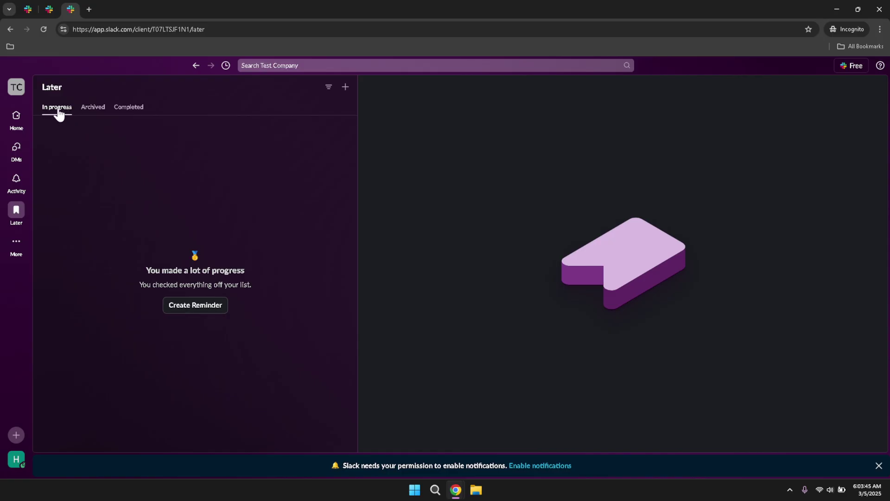
click(86, 109)
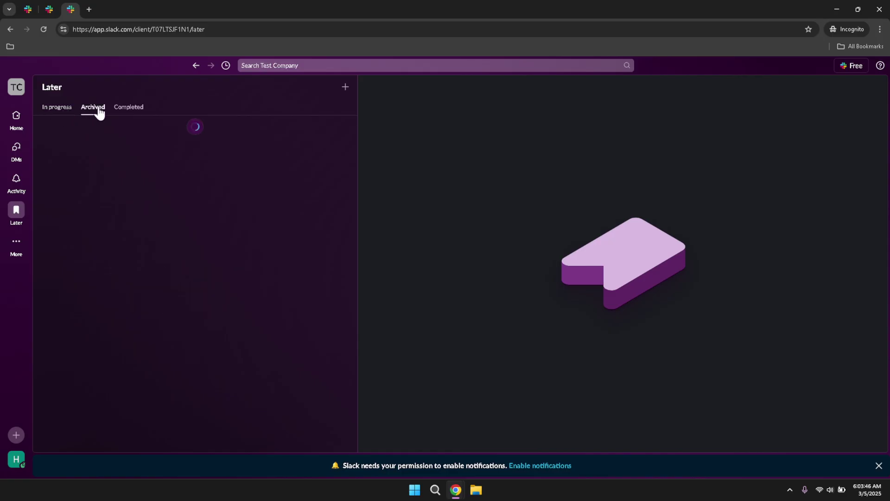
click(126, 109)
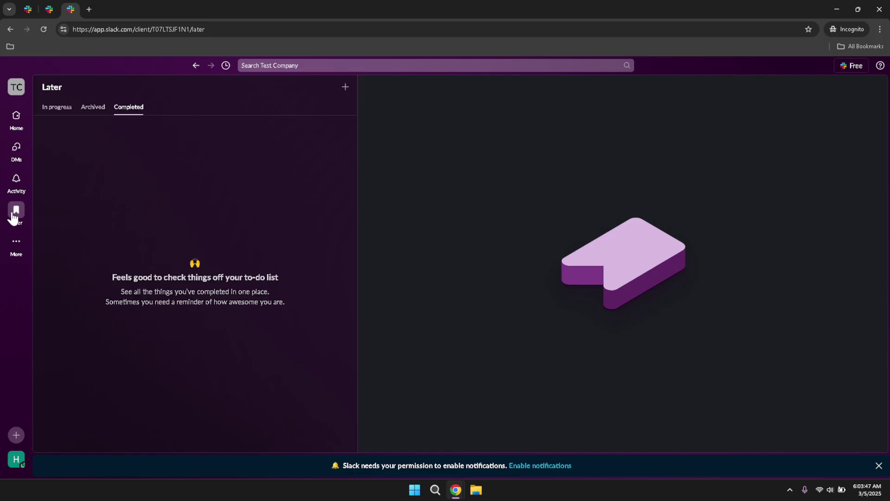
click(15, 245)
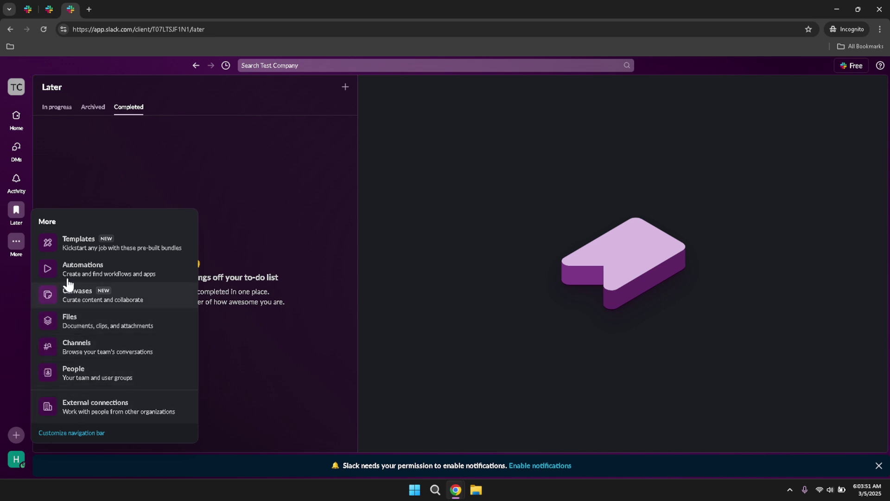
click(125, 195)
click(17, 435)
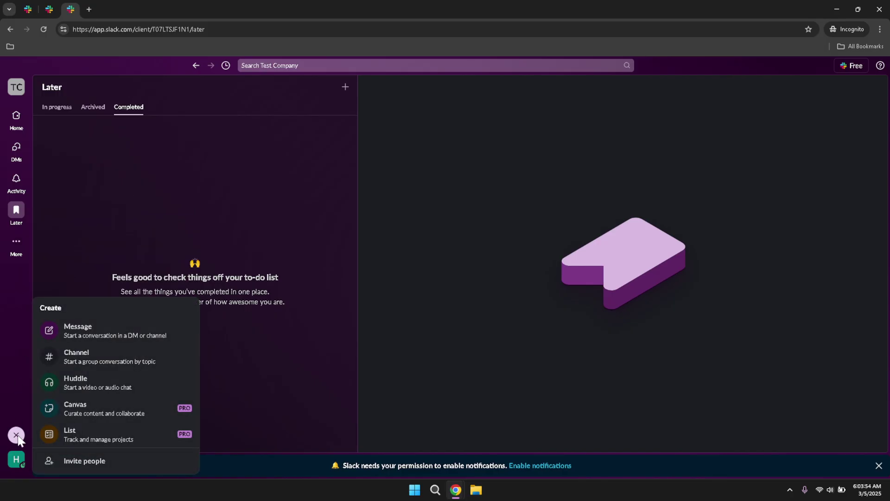
click(17, 435)
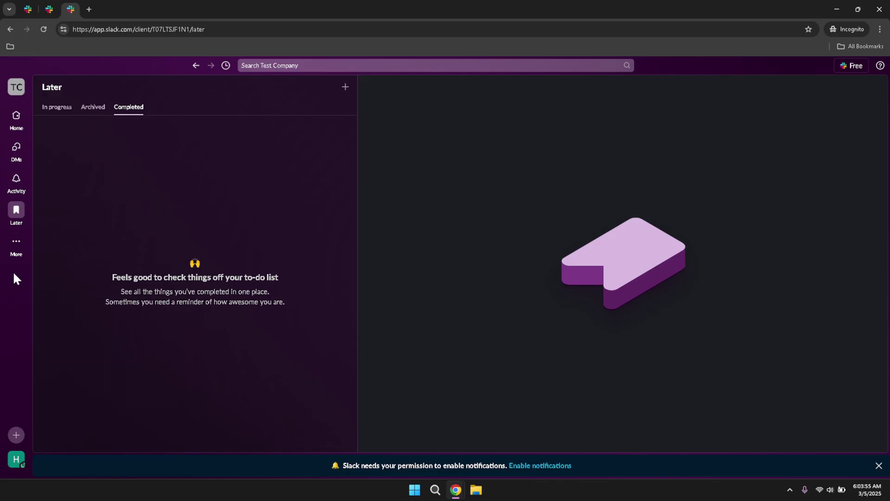
click(15, 241)
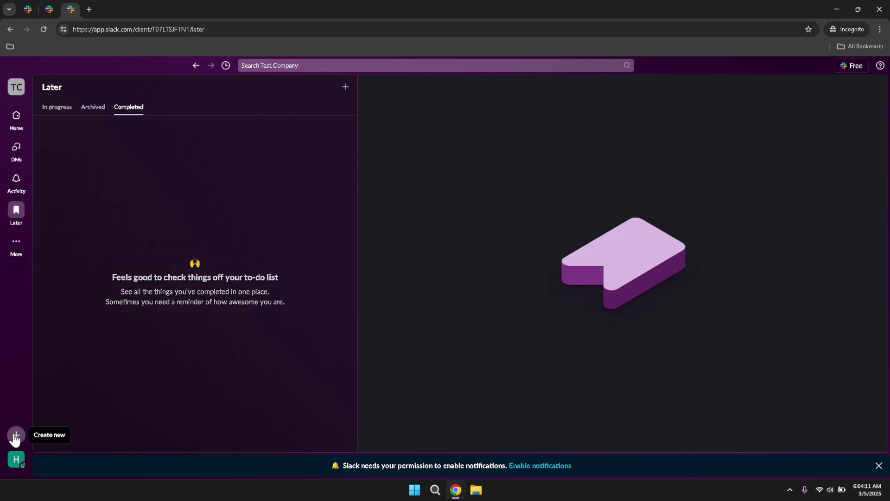
click(17, 435)
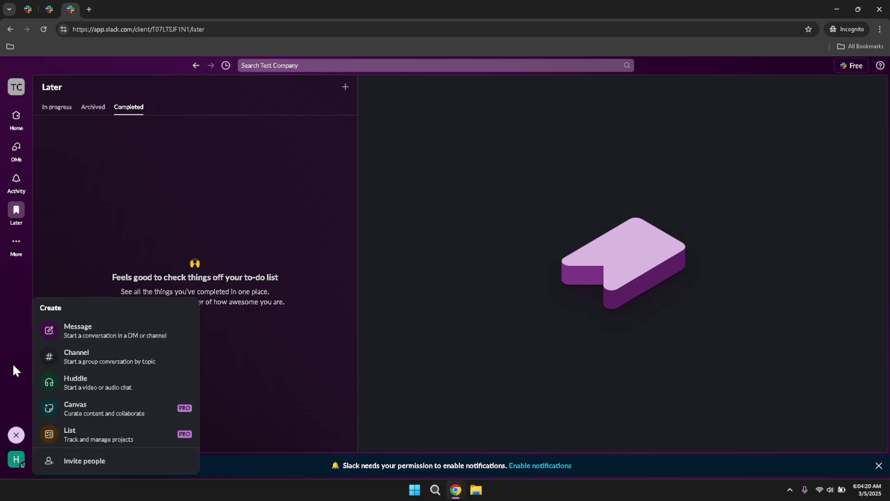
click(11, 384)
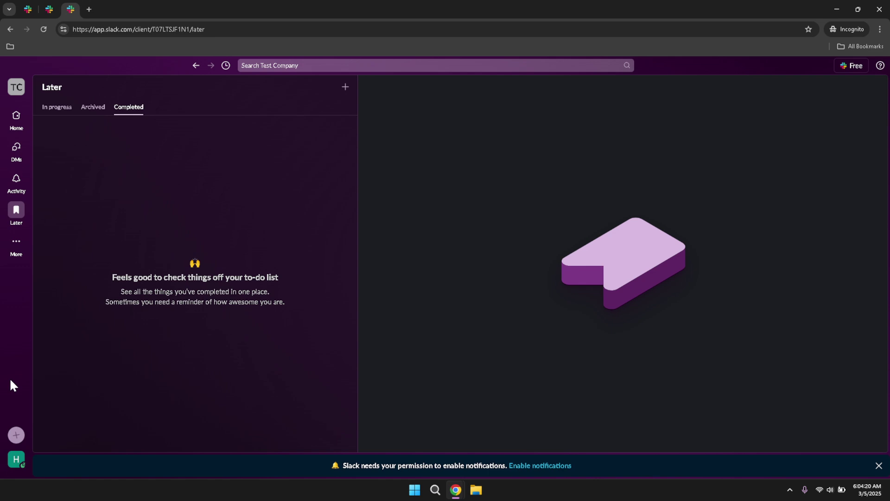
Open the HEC Media account menu from the bottom-left avatar
click(17, 461)
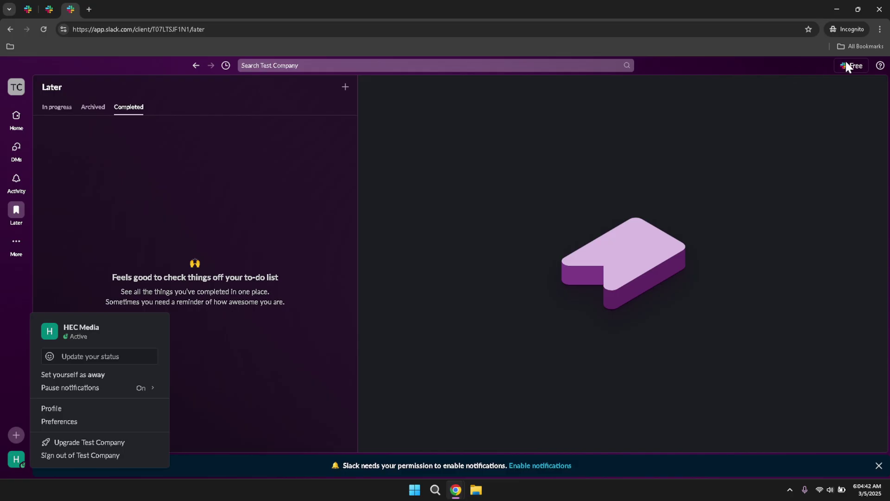
Close the account menu, then briefly open and close workspace search
click(760, 68)
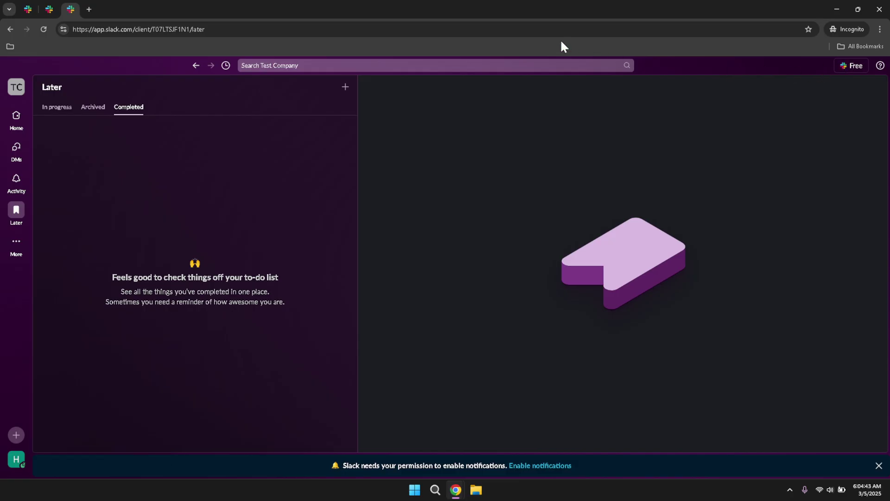
click(305, 68)
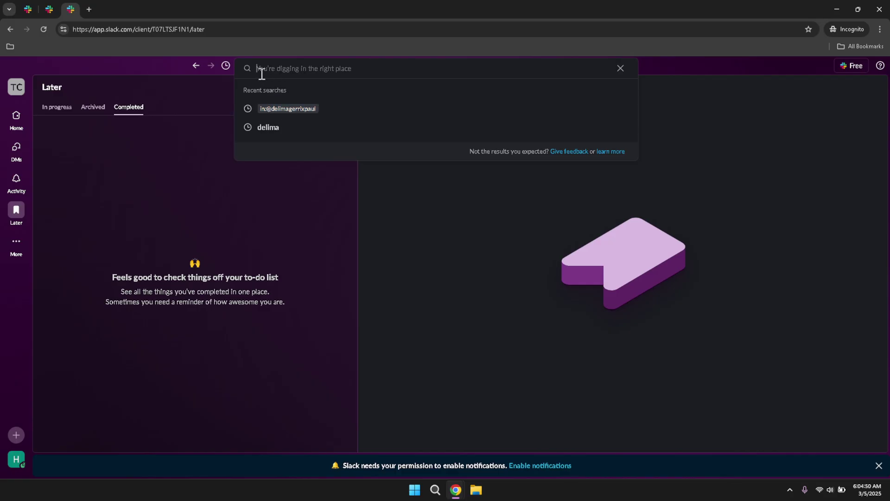
click(224, 67)
Open and close the recent History list twice
click(225, 67)
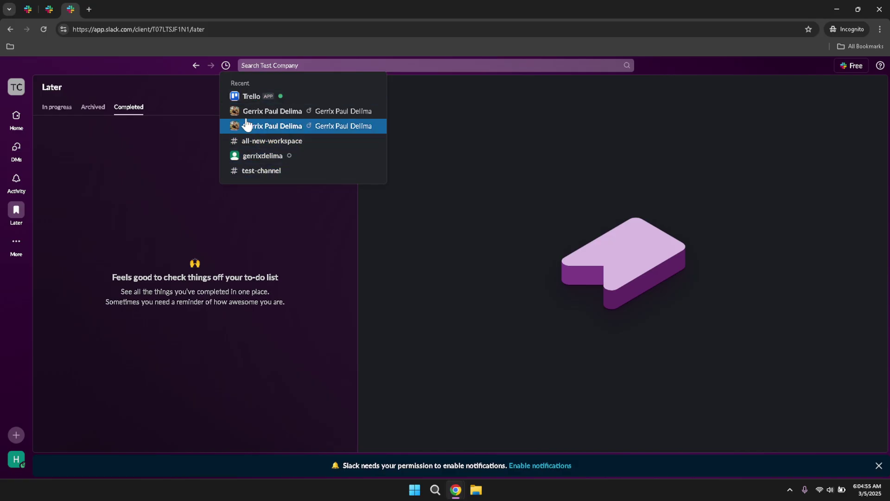
click(225, 65)
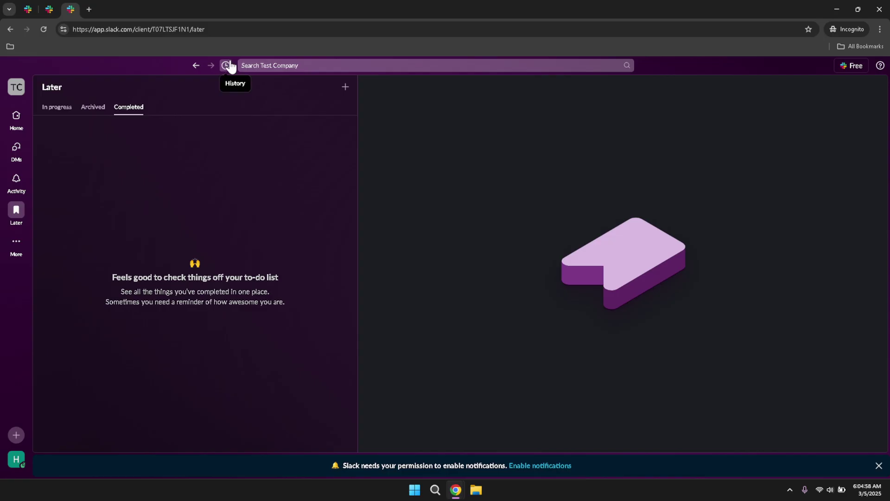
click(225, 65)
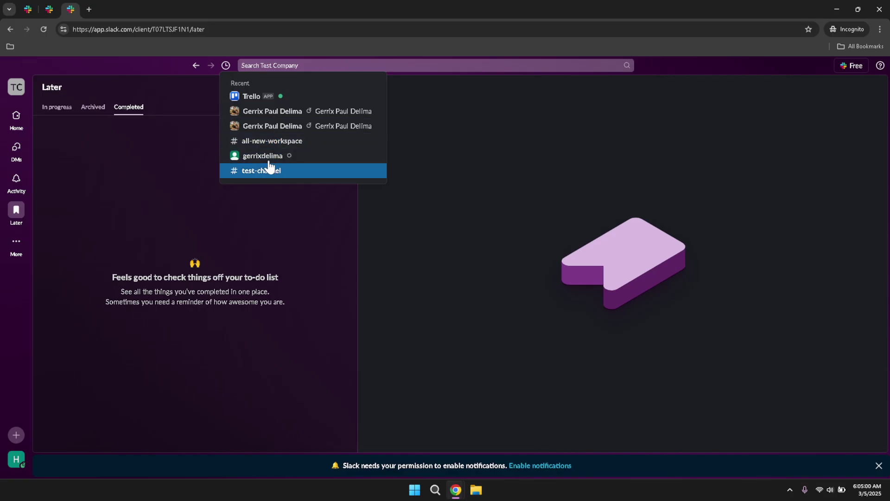
click(225, 65)
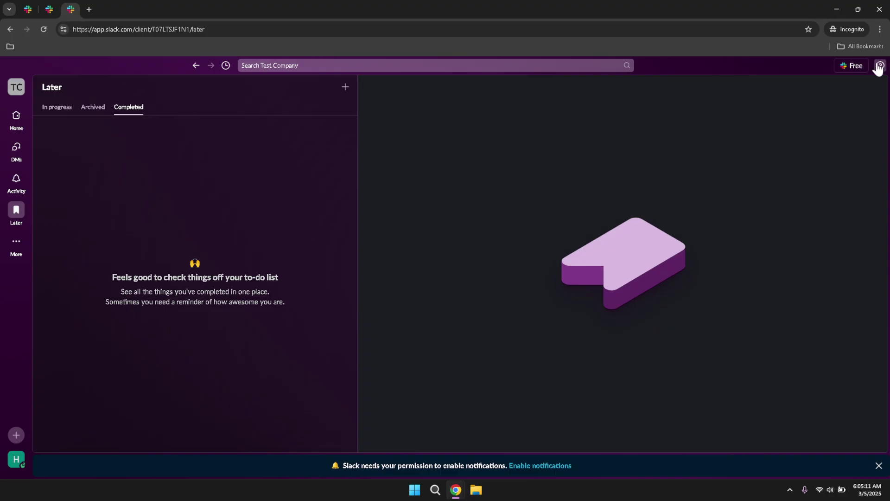
Browse the Help panel and close it again
click(881, 66)
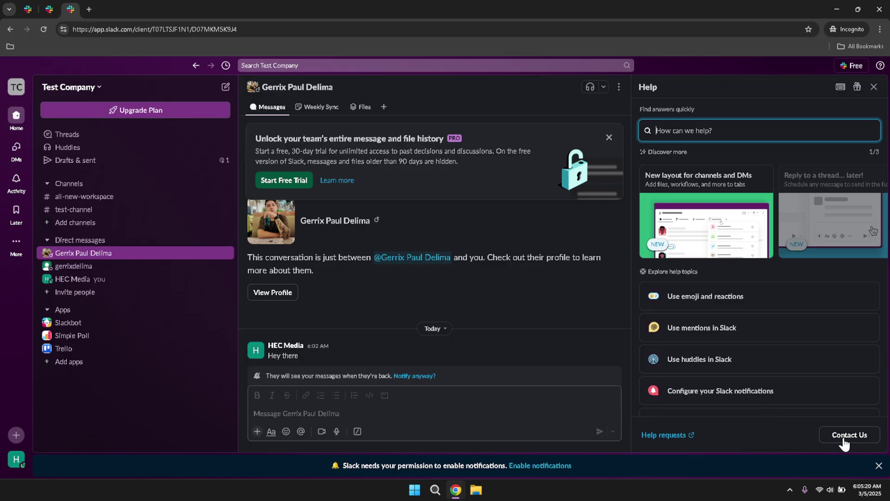
scroll(756, 354, down, 3)
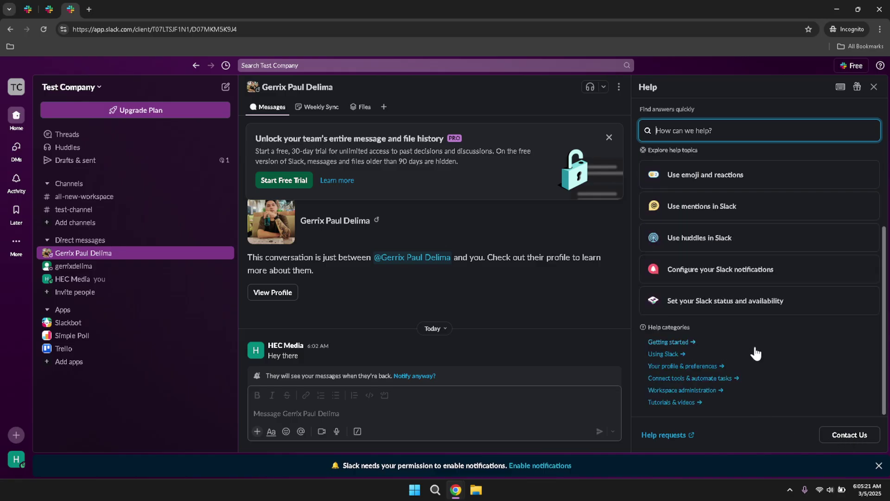
scroll(756, 354, up, 3)
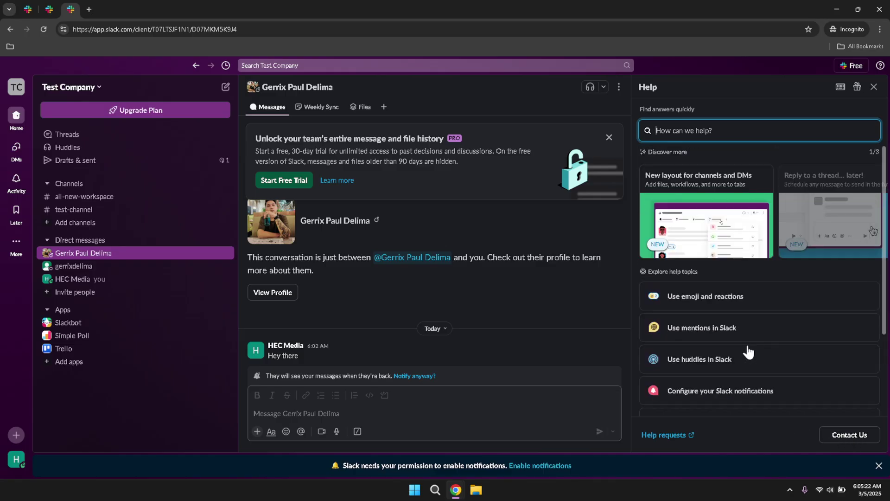
click(874, 86)
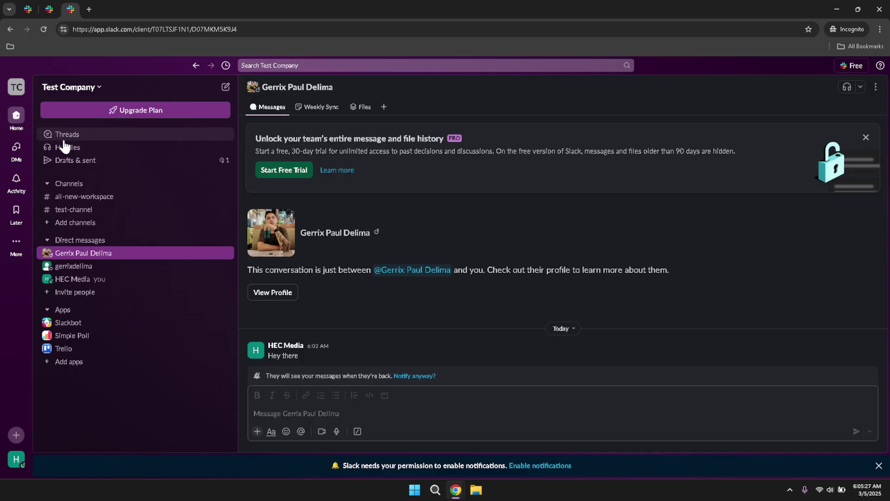
Switch to the #all-new-workspace channel from the Channels sidebar list
click(70, 201)
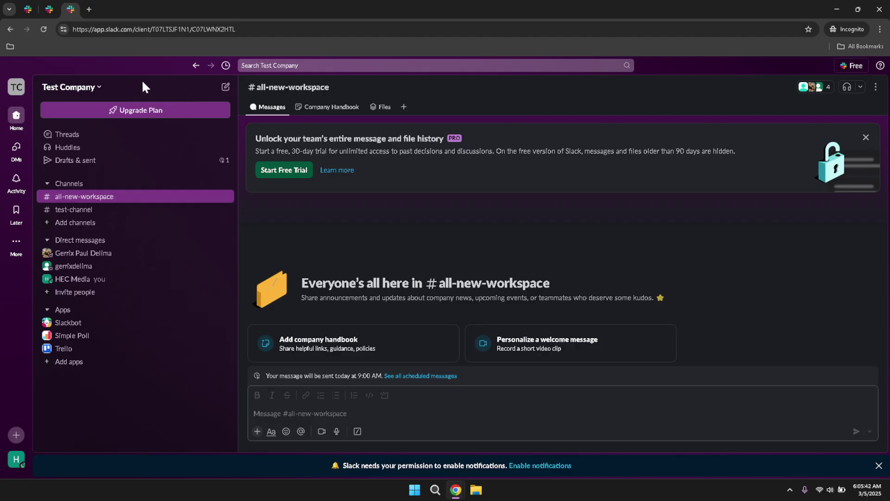
click(86, 89)
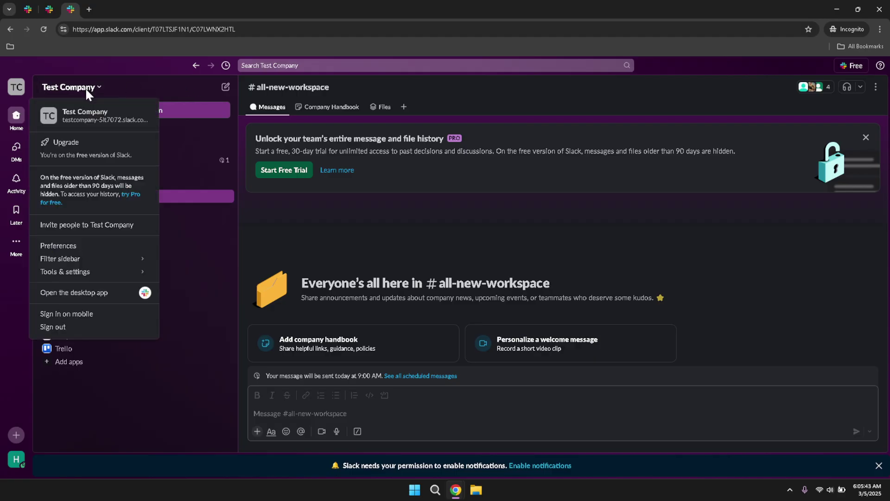
mouse_move(65, 271)
click(172, 87)
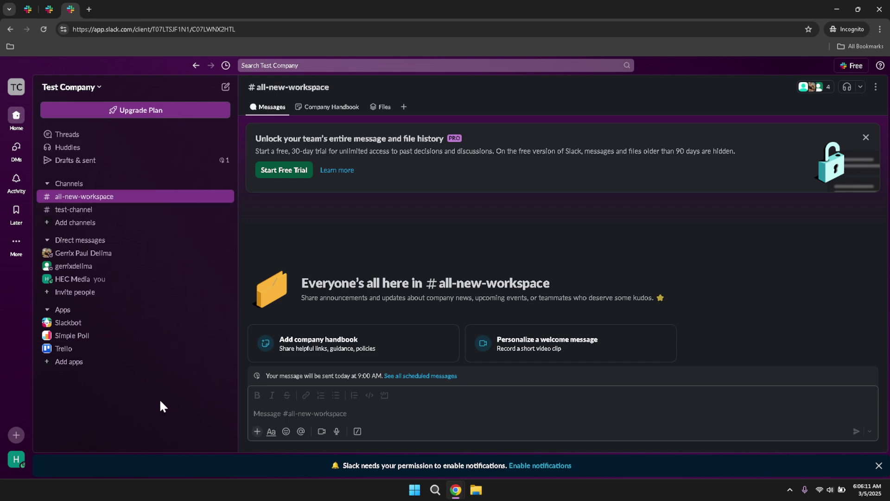
click(20, 187)
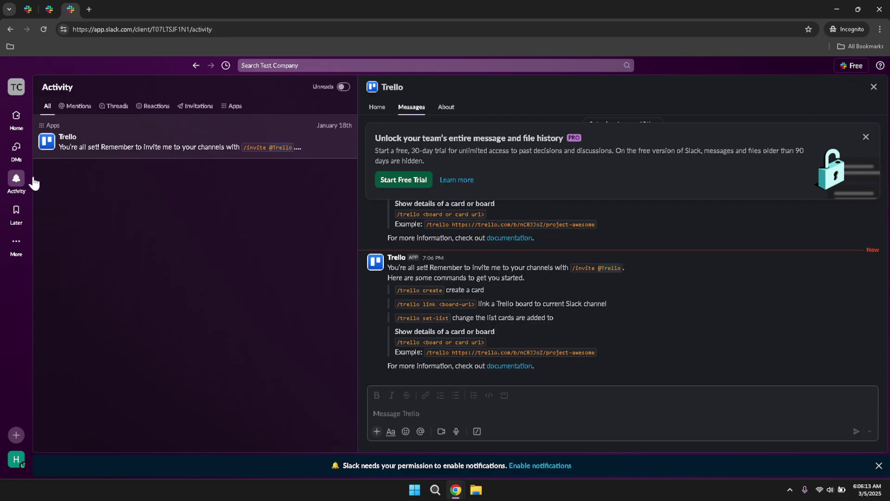
click(13, 150)
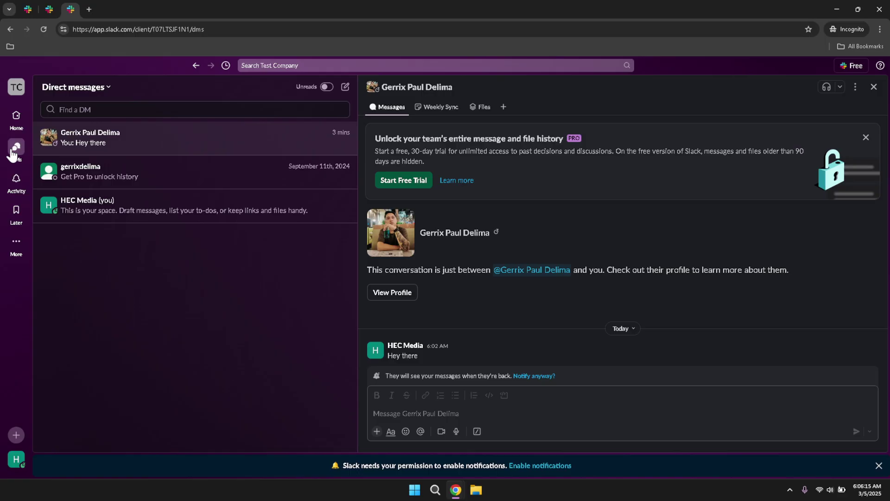
click(18, 127)
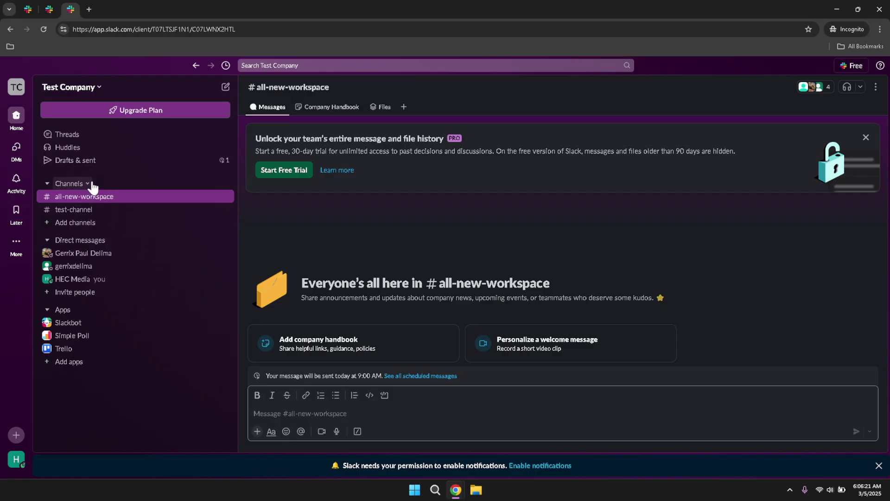
click(121, 399)
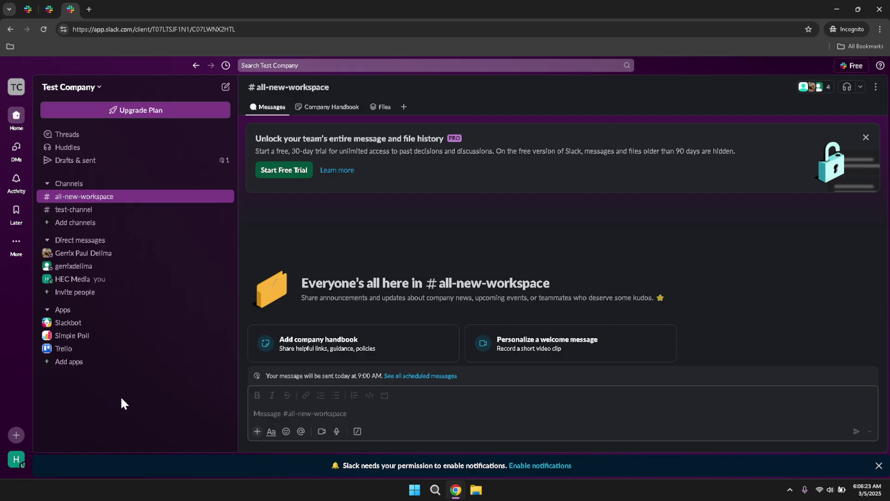